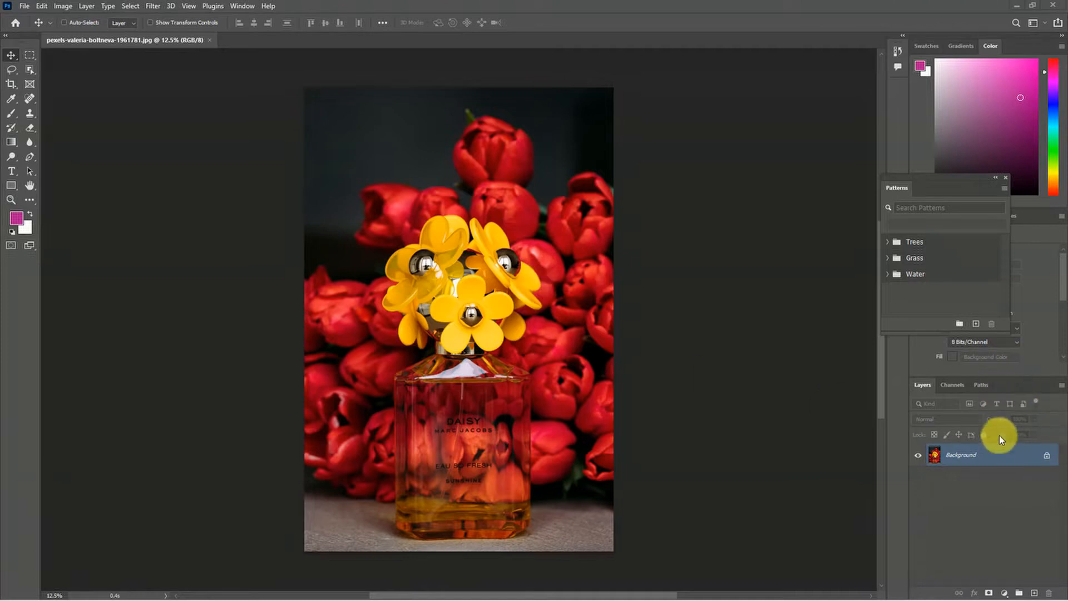
Step: Close the floating Patterns panel and convert the locked Background into an editable layer named Flower
click(1006, 176)
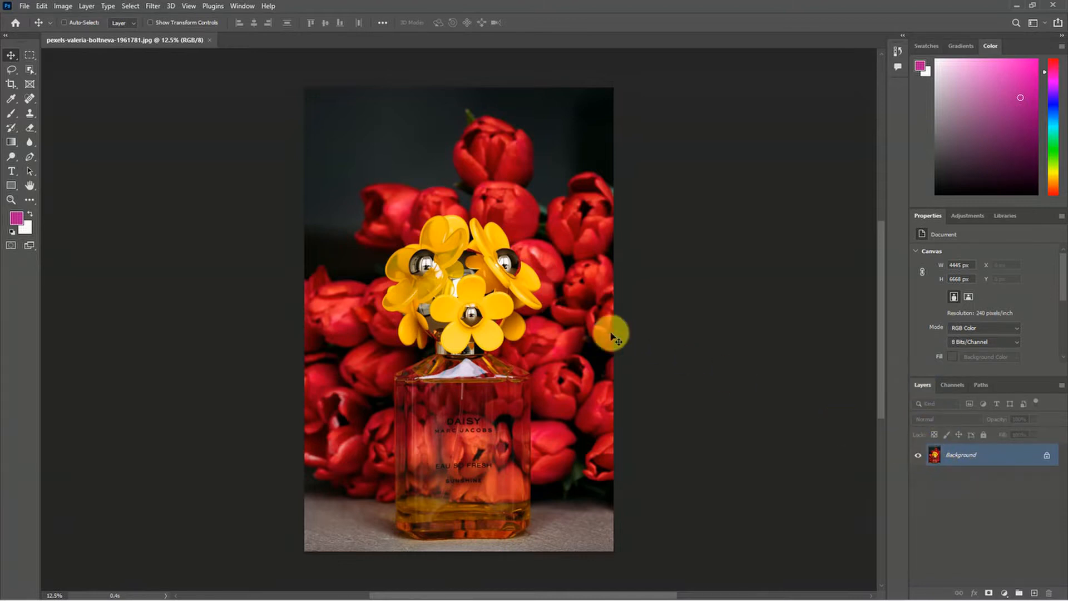
double_click(993, 461)
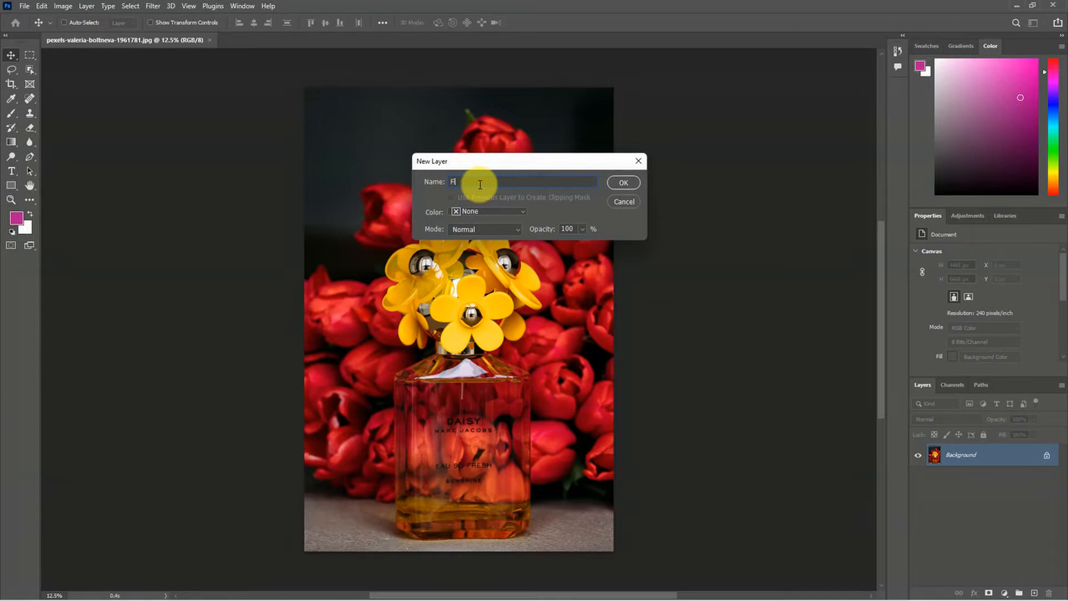
text(r)
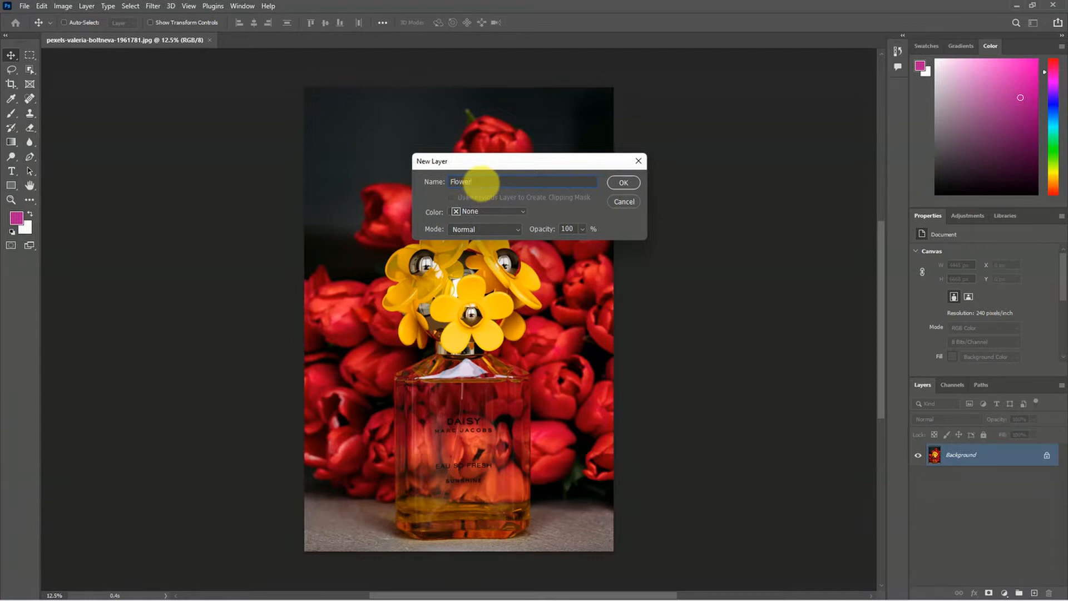
click(625, 182)
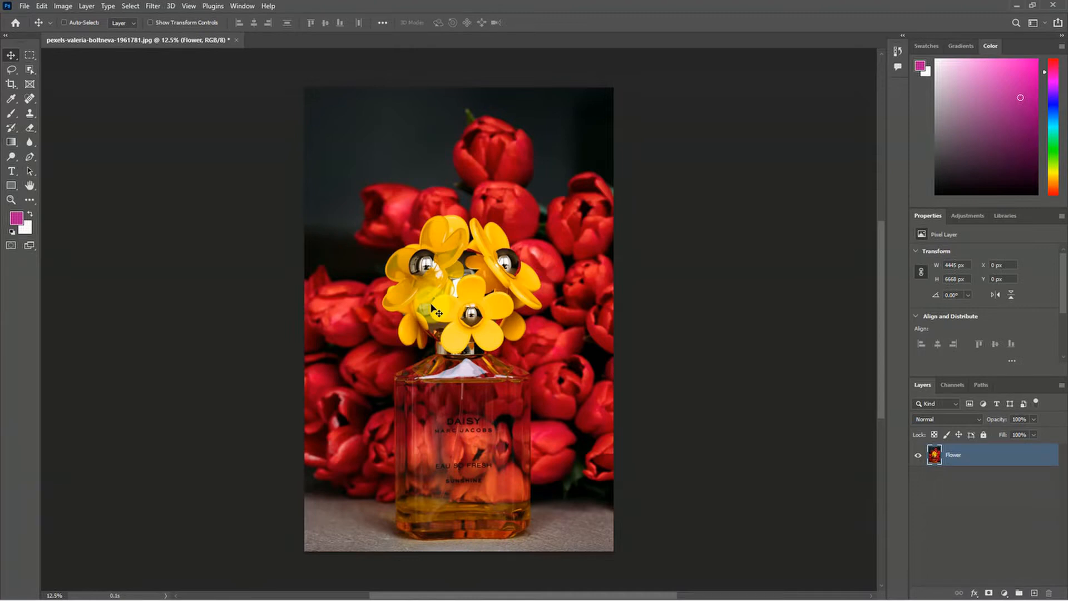
Step: Free-transform the Flower layer and scale it down proportionally from its corners to about 81%
key(ctrl)
key(ctrl+t)
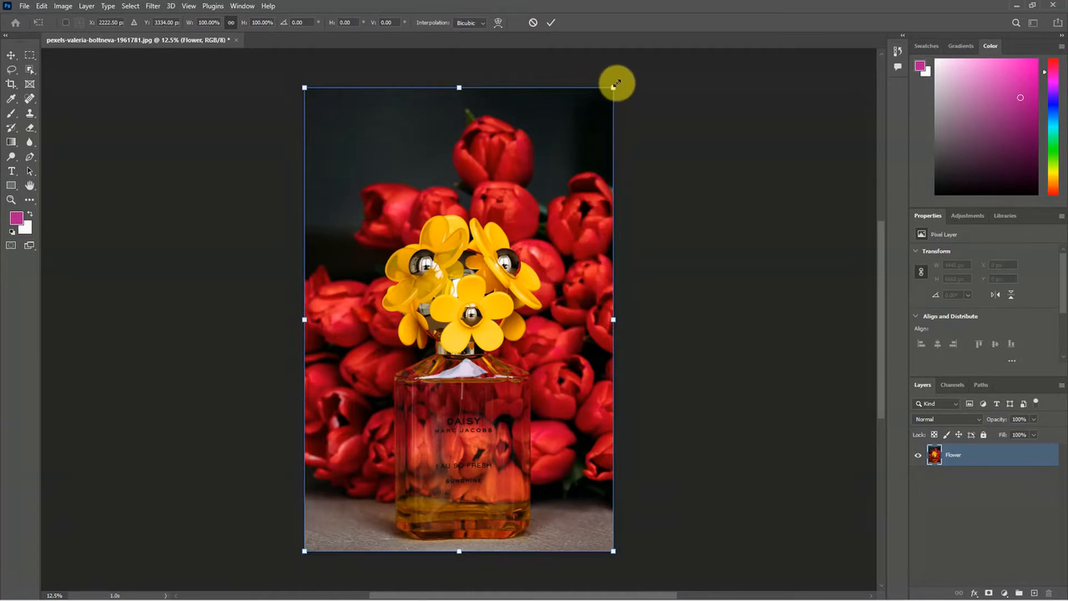
drag(614, 86, 585, 126)
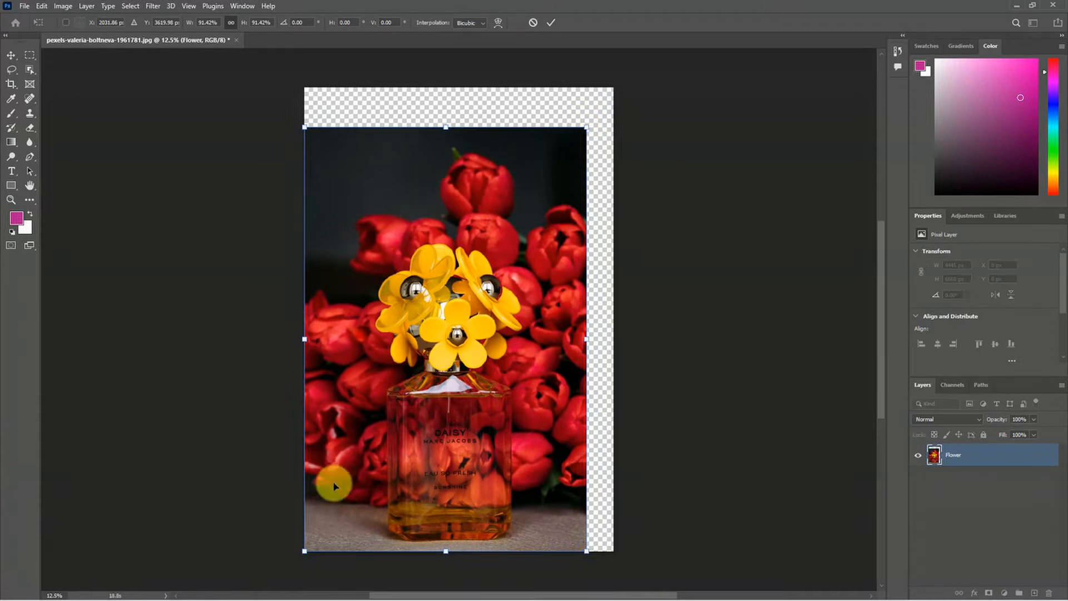
drag(304, 552, 378, 474)
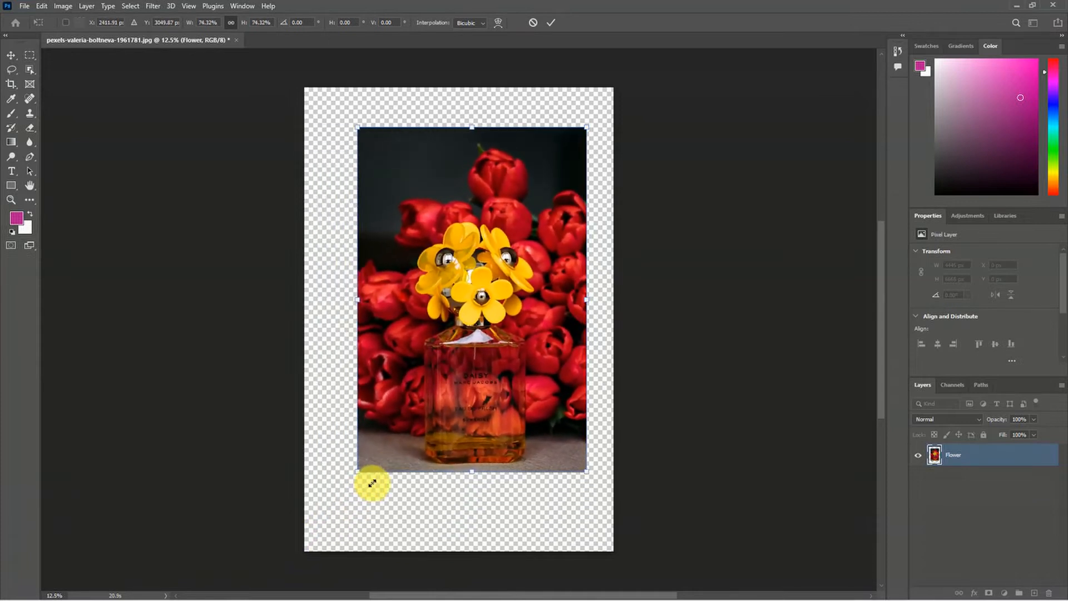
drag(353, 122, 344, 107)
mouse_move(467, 107)
mouse_down()
mouse_move(453, 177)
mouse_move(449, 95)
mouse_up()
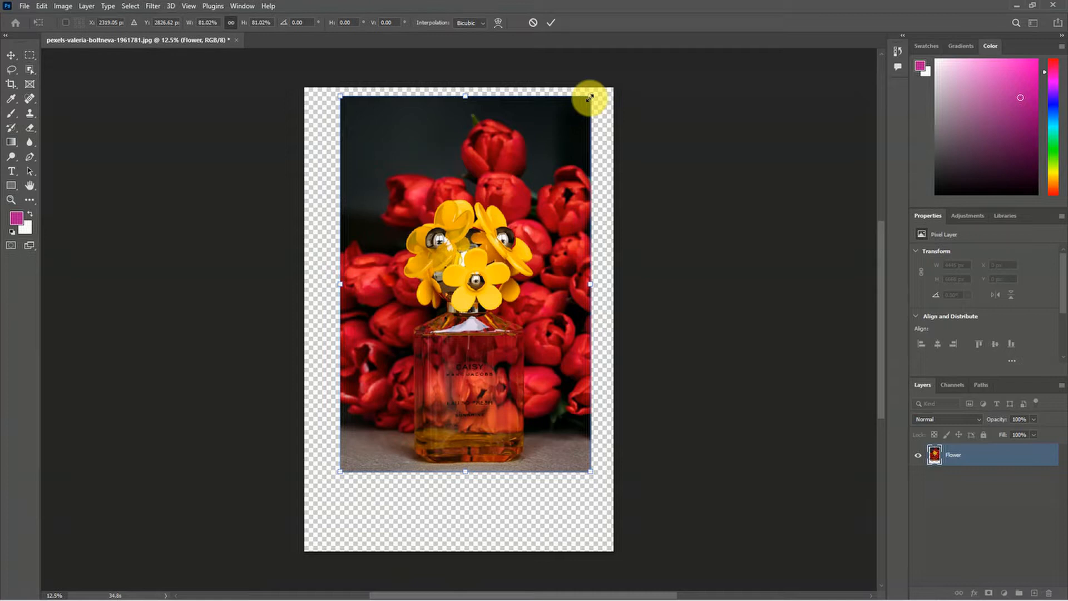
mouse_move(584, 100)
mouse_down()
mouse_move(470, 260)
mouse_move(556, 125)
mouse_move(592, 95)
mouse_up()
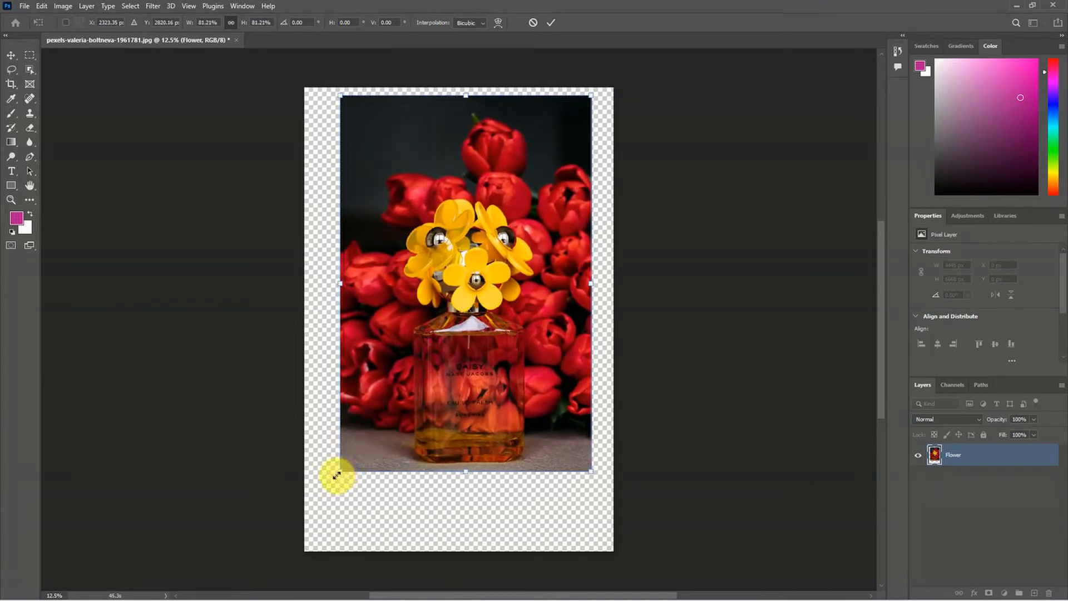
Step: Resize the Flower image proportionally to about 87% and shift it closer to the canvas centre
drag(337, 474, 480, 262)
drag(454, 296, 321, 506)
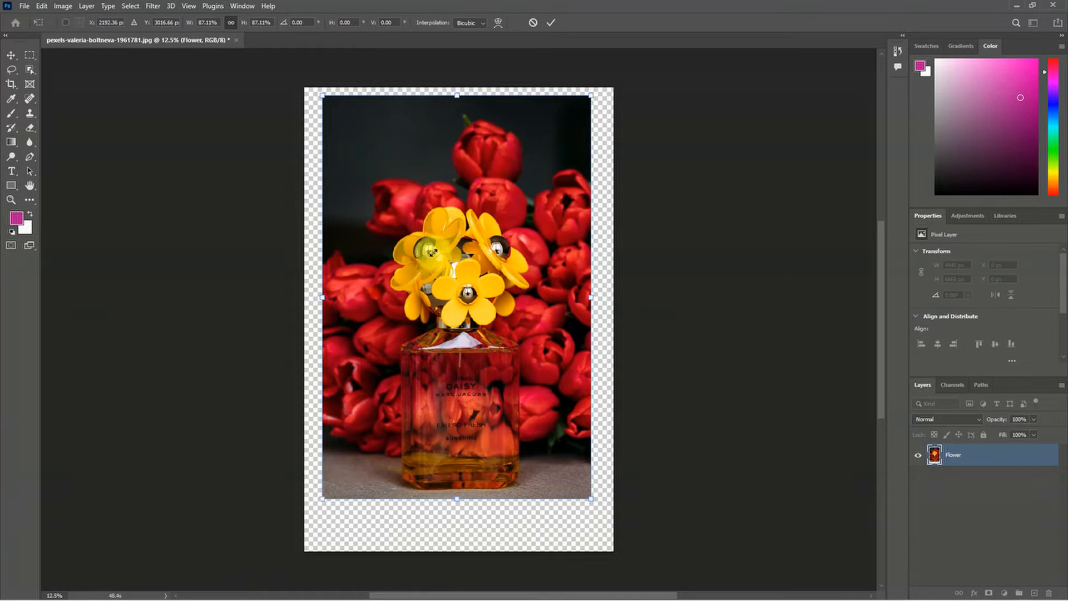
drag(457, 93, 477, 110)
drag(581, 305, 597, 283)
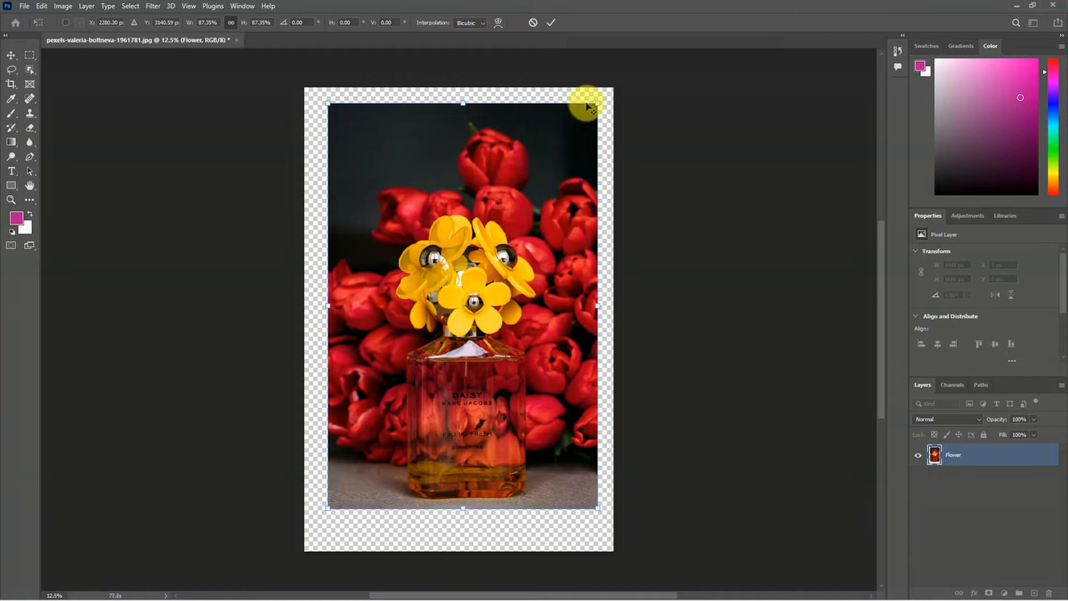
Step: Scale the Flower image around its own centre to about 84%, and fine-tune it proportionally to about 85%
mouse_move(595, 103)
mouse_down()
mouse_move(513, 222)
mouse_move(495, 295)
mouse_move(575, 100)
mouse_move(506, 286)
mouse_move(551, 129)
mouse_move(577, 94)
mouse_up()
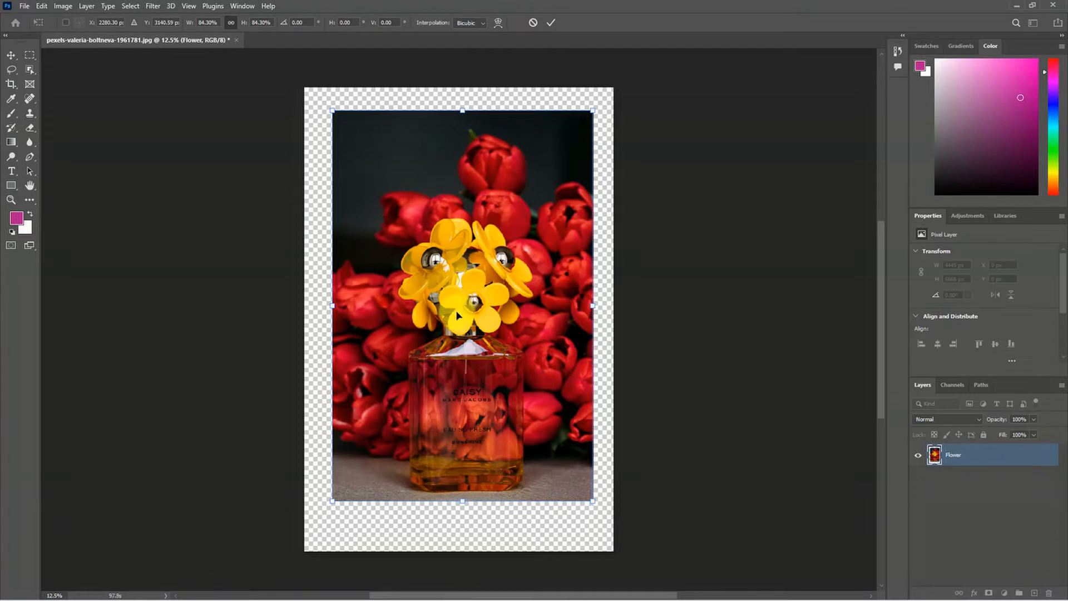
mouse_move(592, 109)
mouse_down()
mouse_move(517, 210)
mouse_move(584, 95)
mouse_up()
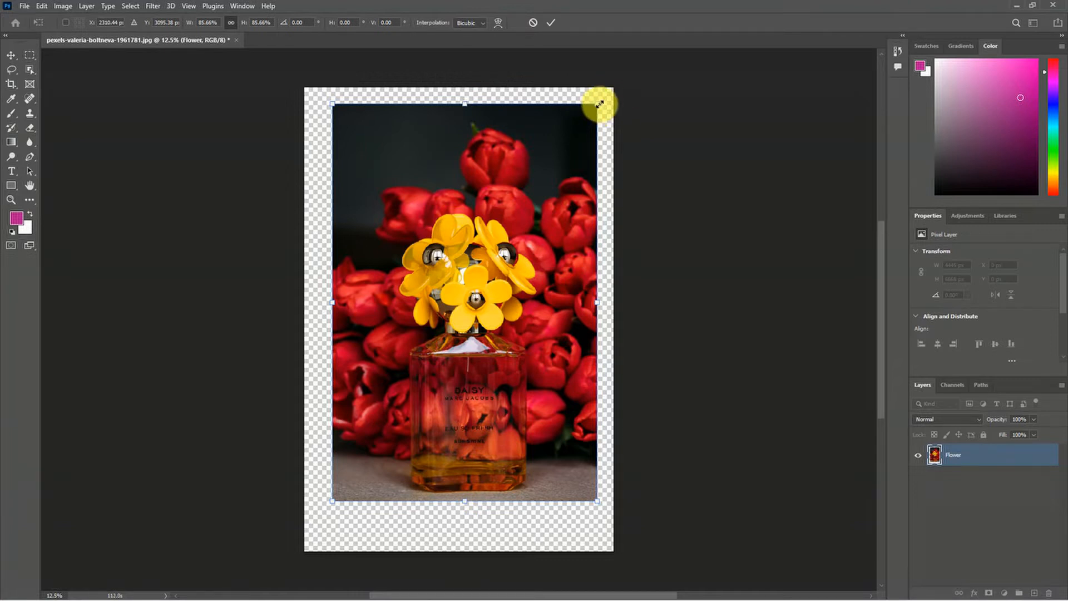
mouse_move(599, 103)
mouse_down()
mouse_move(574, 120)
mouse_move(491, 262)
mouse_move(591, 103)
mouse_up()
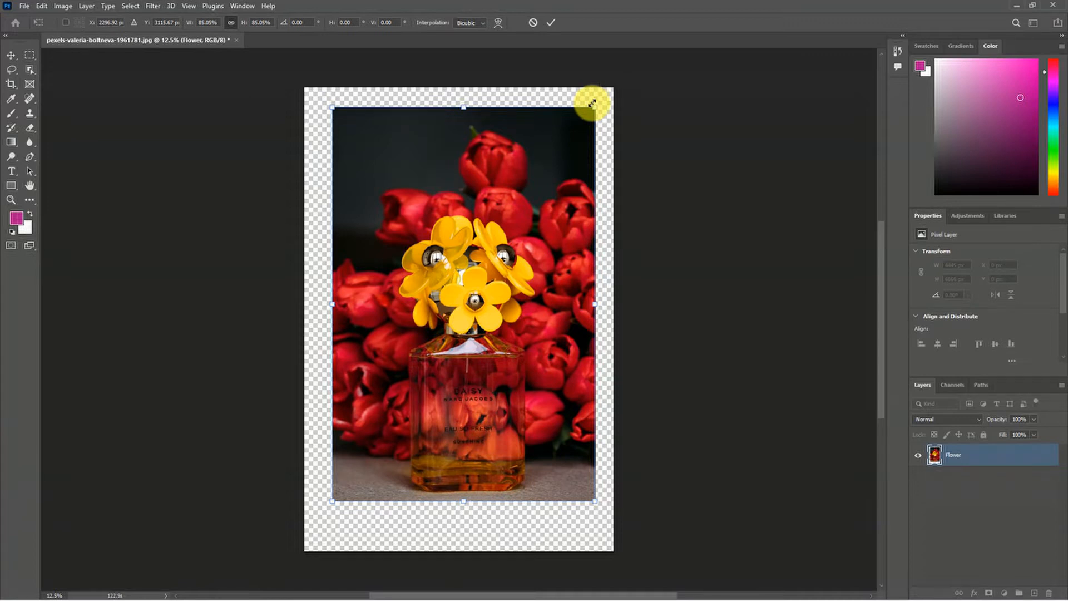
mouse_move(594, 105)
mouse_down()
mouse_move(460, 312)
mouse_move(505, 250)
mouse_move(579, 105)
mouse_up()
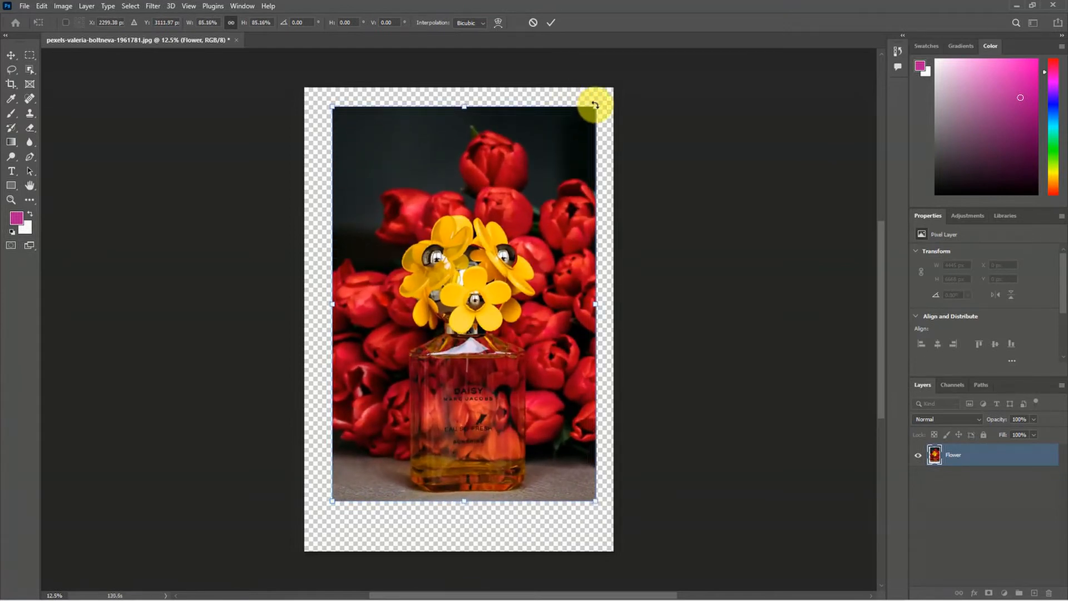
Step: Stretch the Flower image non-proportionally to about 83% of its width and 86% of its height
mouse_move(595, 104)
mouse_down()
mouse_move(537, 136)
mouse_move(510, 183)
mouse_move(508, 235)
mouse_move(586, 376)
mouse_move(579, 219)
mouse_move(591, 381)
mouse_move(588, 130)
mouse_move(564, 339)
mouse_move(572, 379)
mouse_move(596, 104)
mouse_up()
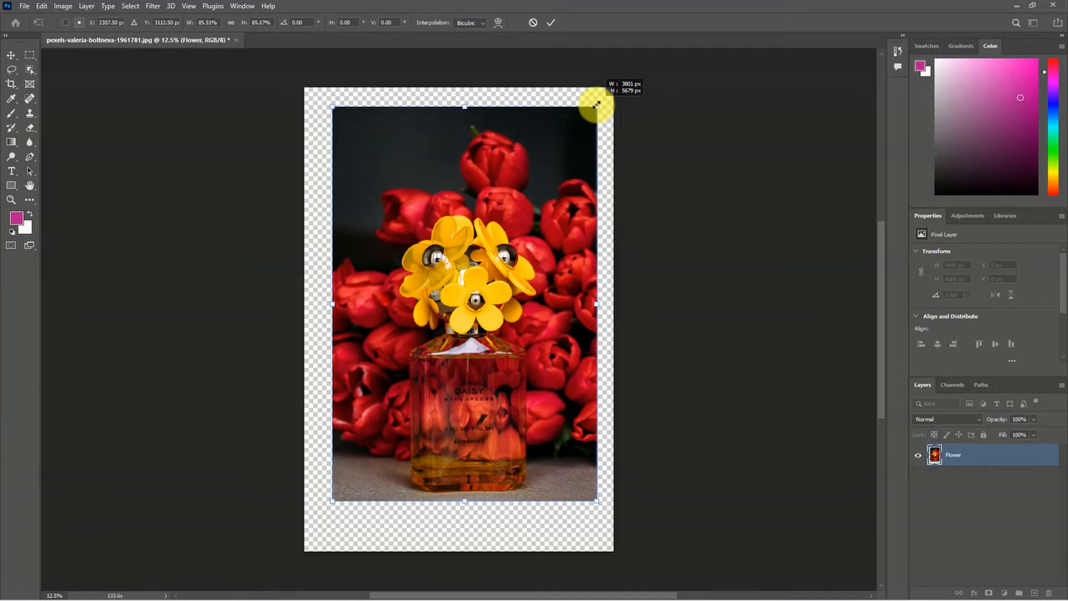
mouse_move(597, 104)
mouse_down()
mouse_move(577, 251)
mouse_move(590, 105)
mouse_up()
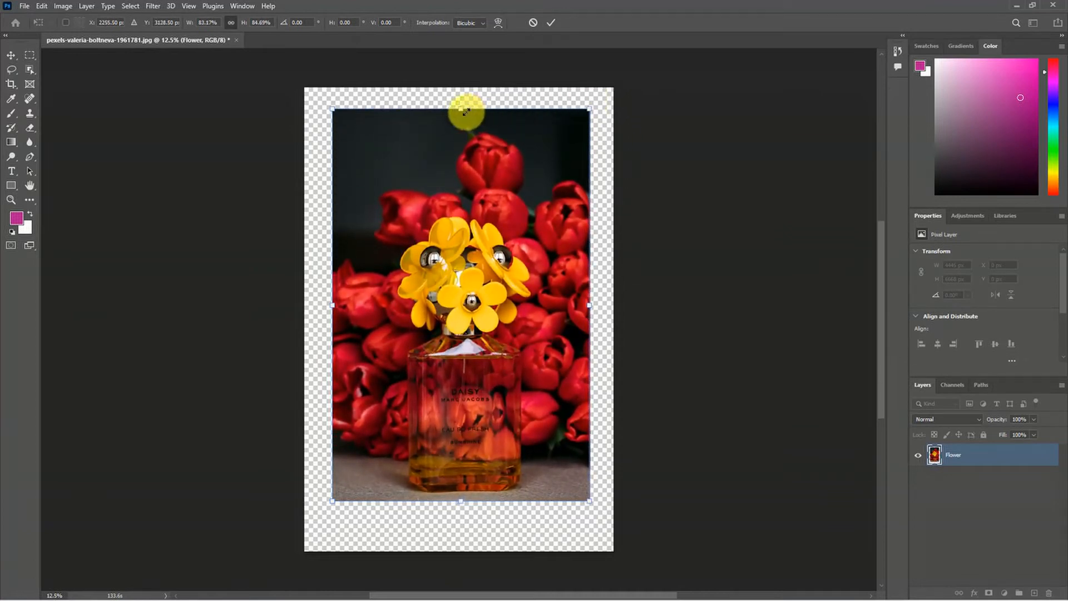
mouse_move(458, 105)
mouse_down()
mouse_move(424, 312)
mouse_move(464, 101)
mouse_up()
mouse_move(333, 302)
mouse_down()
mouse_move(468, 291)
mouse_move(333, 302)
mouse_up()
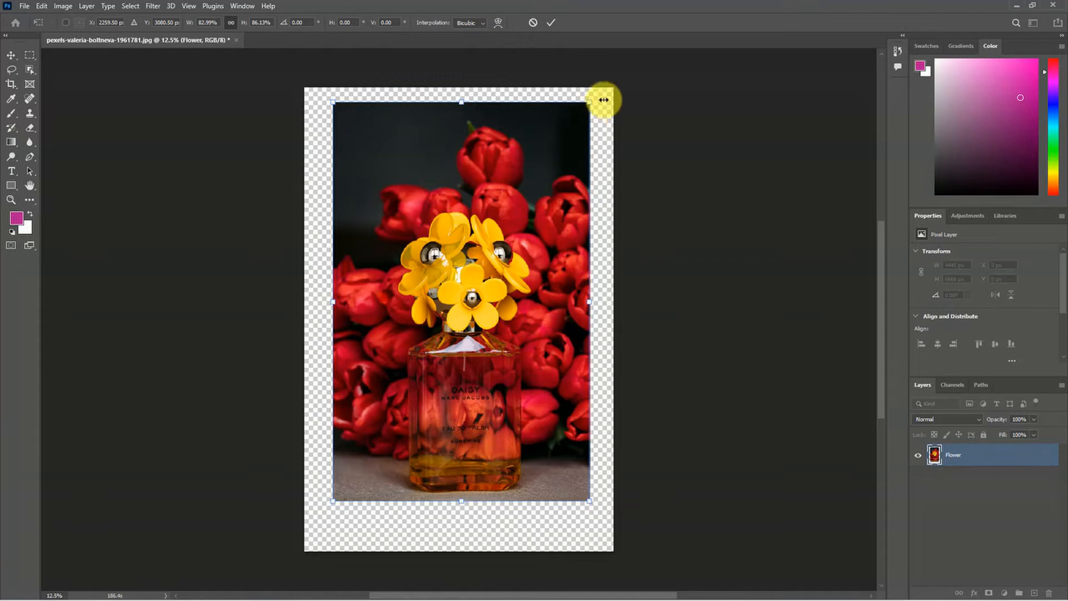
Step: Rotate the Flower image to about -20°, shrink and reposition it at about 53% width, and rotate it back upright
drag(604, 82, 491, 274)
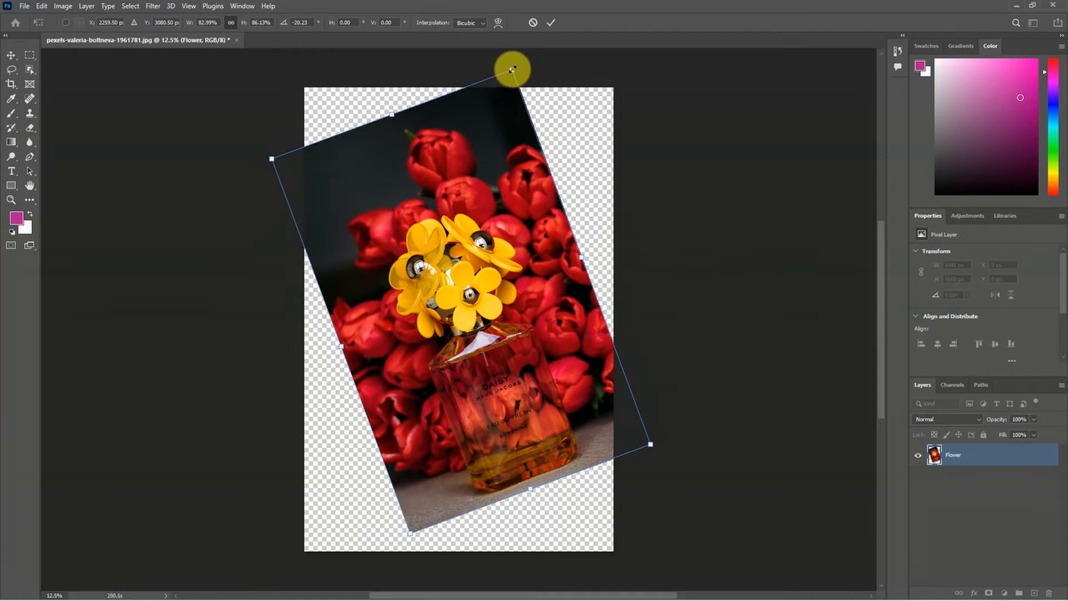
drag(513, 69, 512, 239)
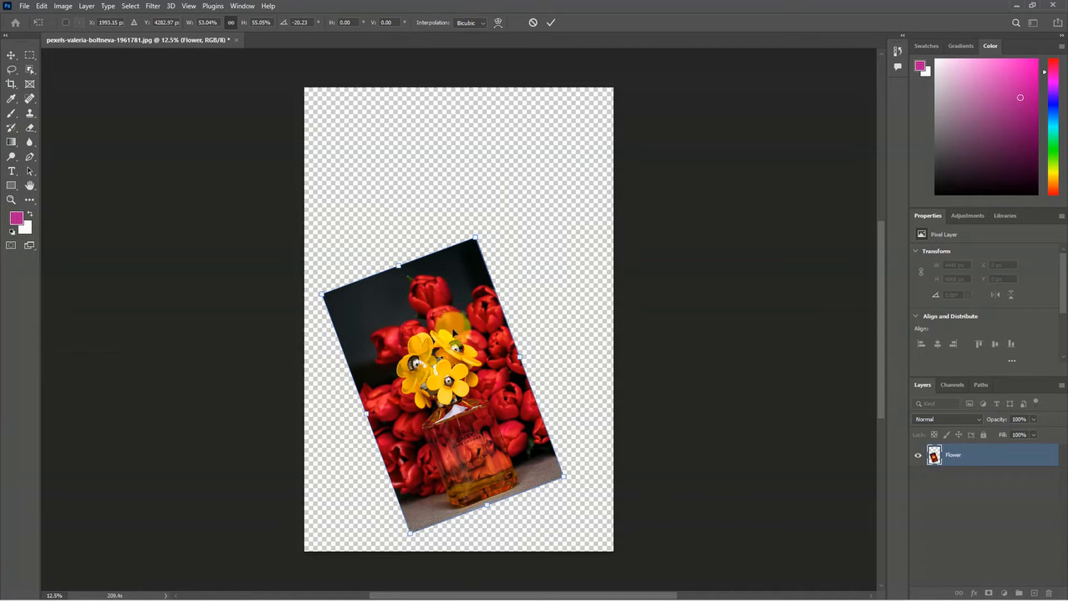
drag(441, 374, 442, 304)
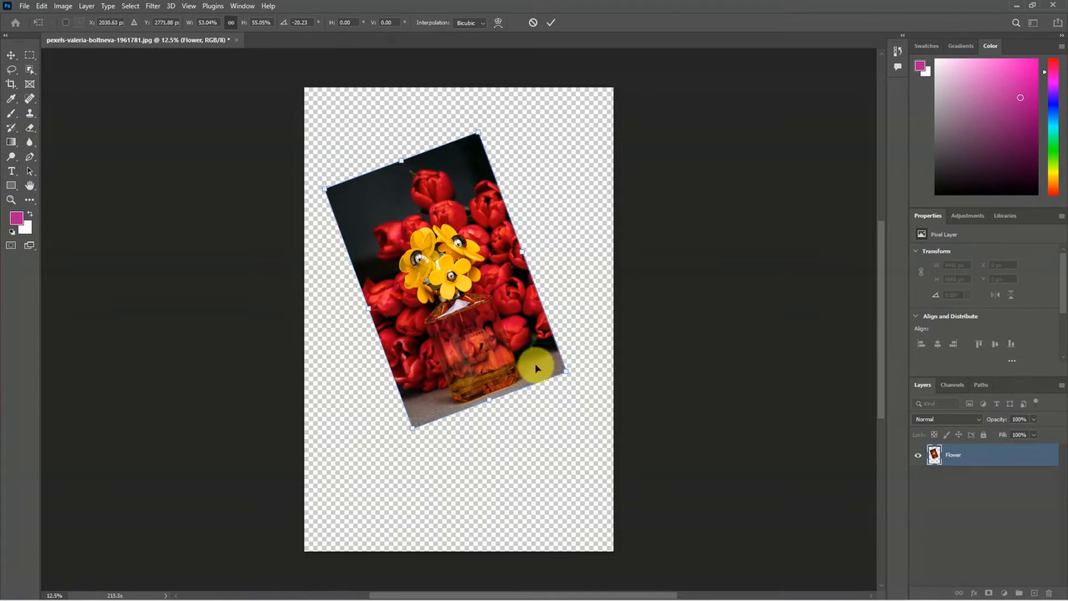
drag(524, 372, 522, 390)
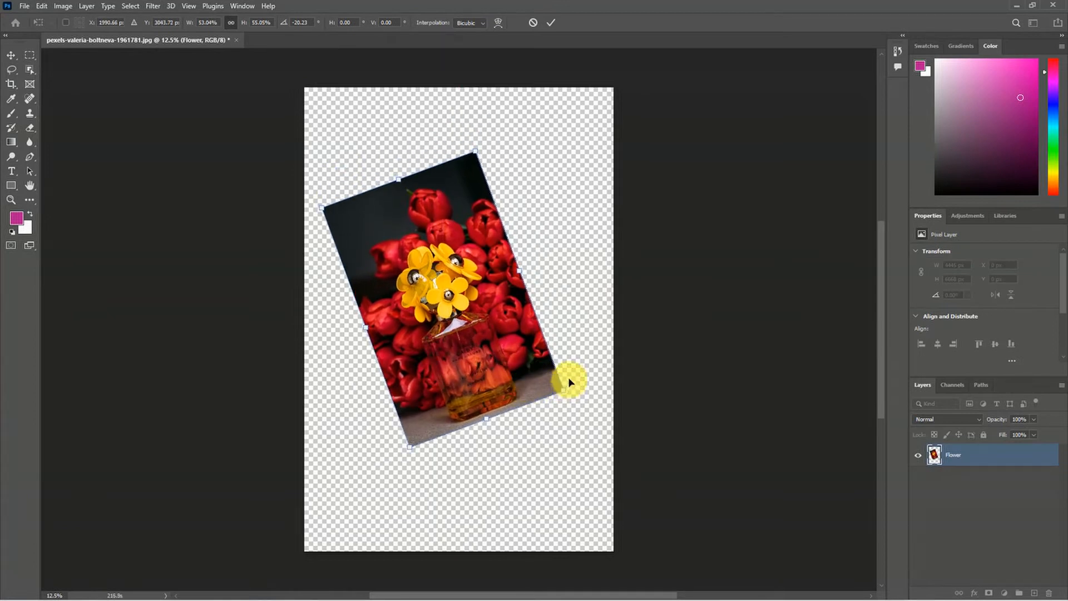
drag(567, 369, 540, 409)
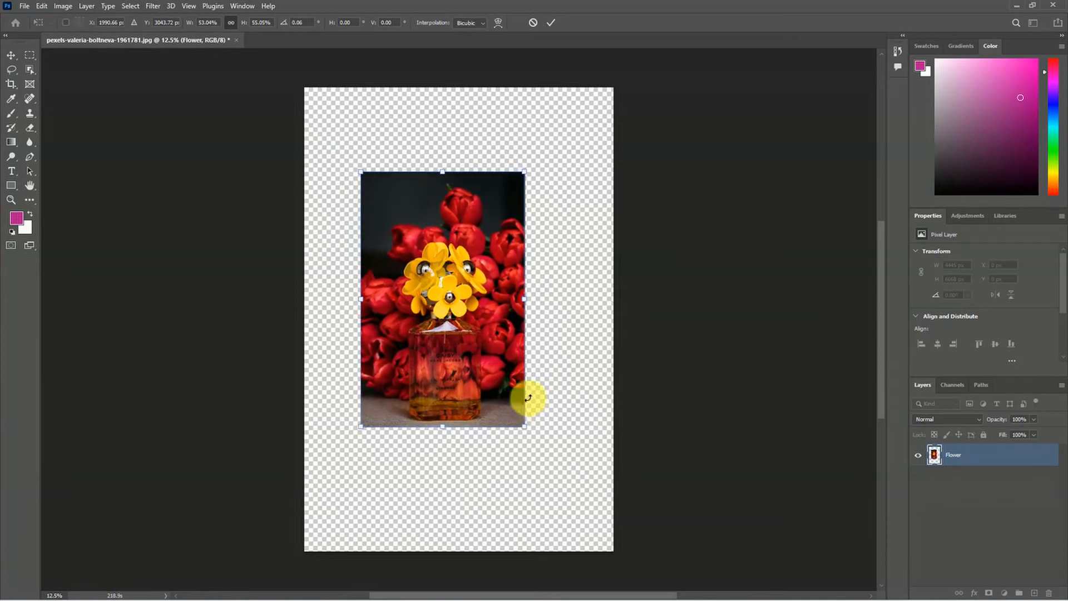
Step: Enlarge the Flower image to about 81% width and 84% height, centre it horizontally on the canvas, and apply the transform
drag(479, 381, 444, 312)
drag(492, 362, 574, 497)
drag(536, 463, 537, 439)
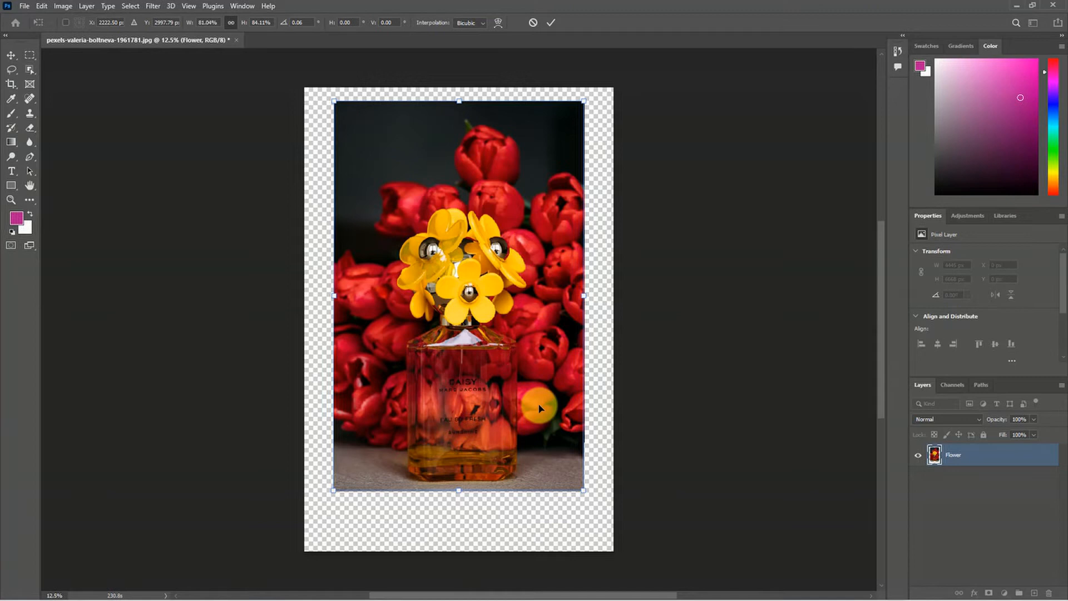
click(549, 24)
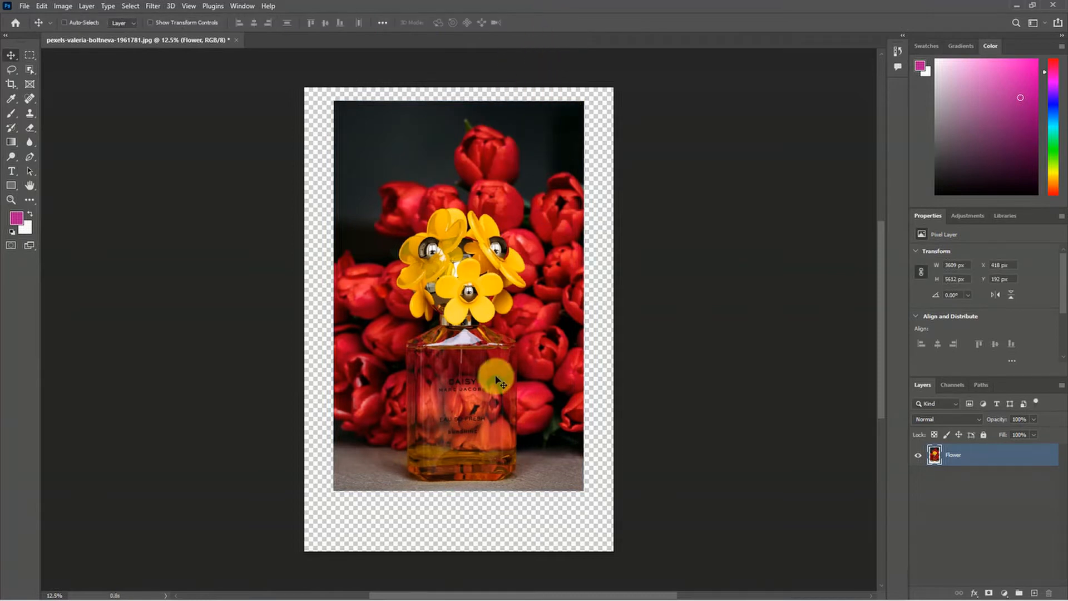
key(ctrl+t)
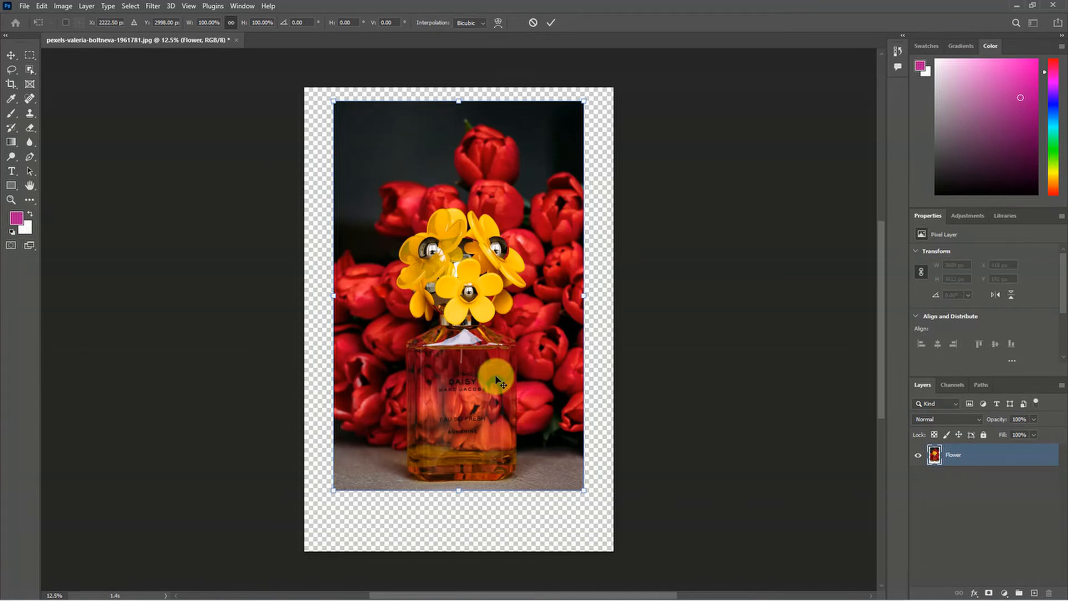
key(Return)
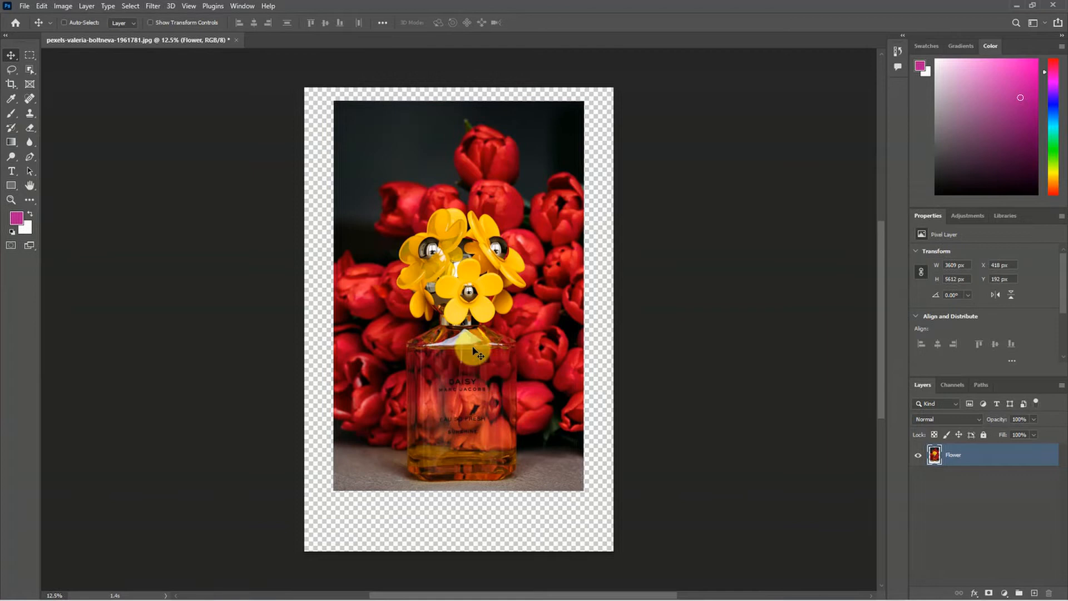
Step: Use the Move tool with Auto-Select to reposition the Flower layer to about X 169 px, Y 281 px
right_click(10, 55)
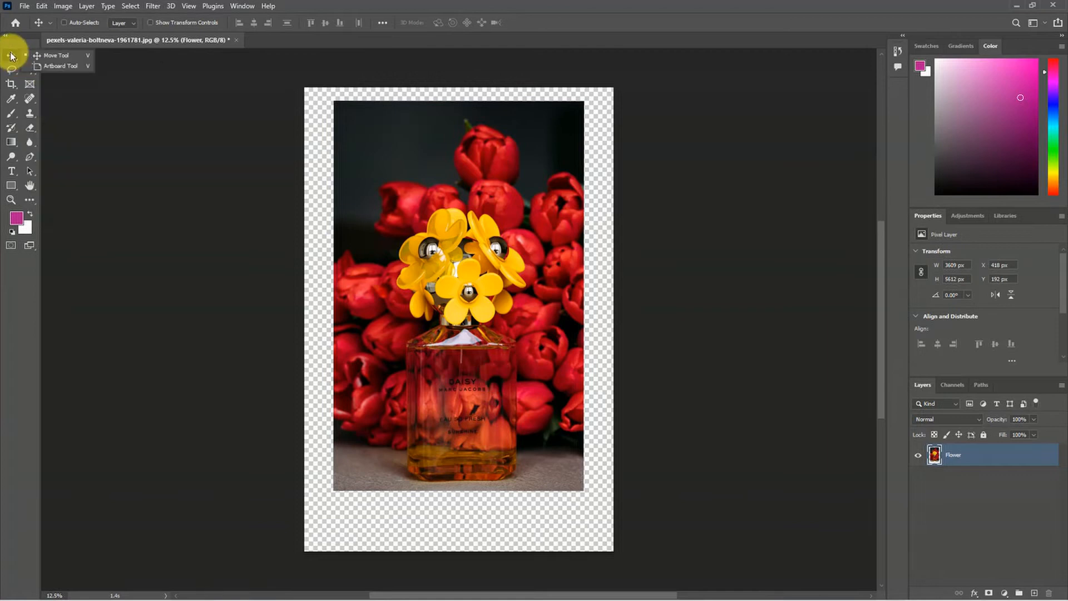
click(39, 55)
key(ctrl)
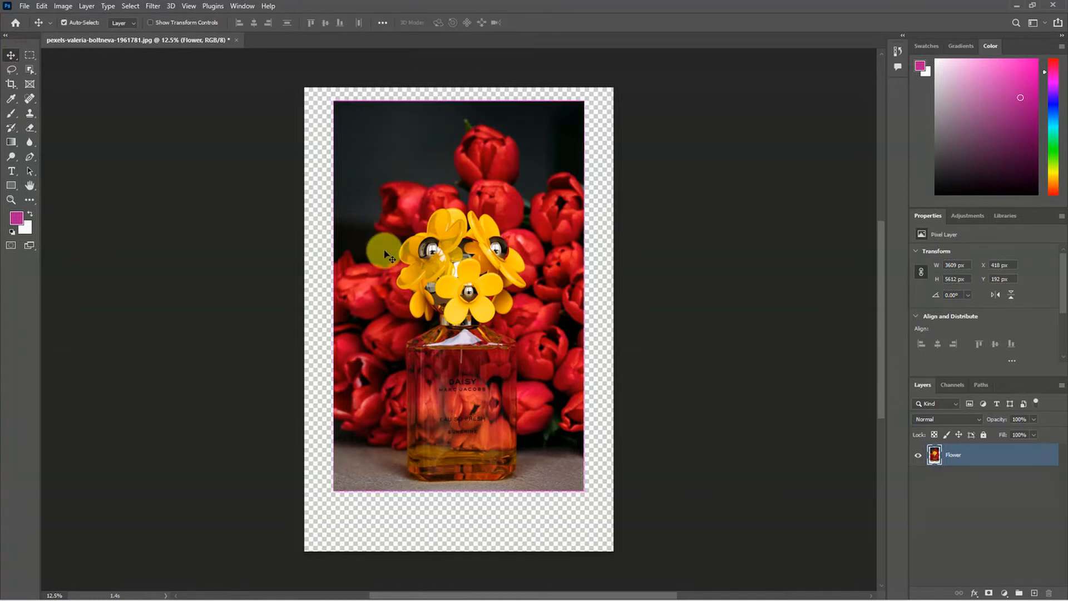
key(ctrl+t)
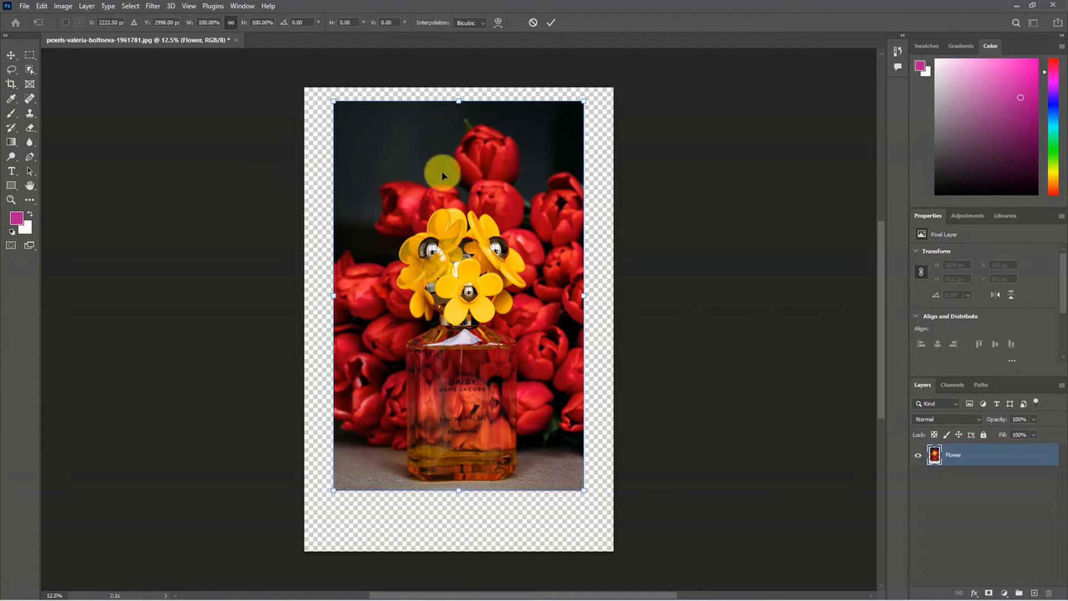
key(Return)
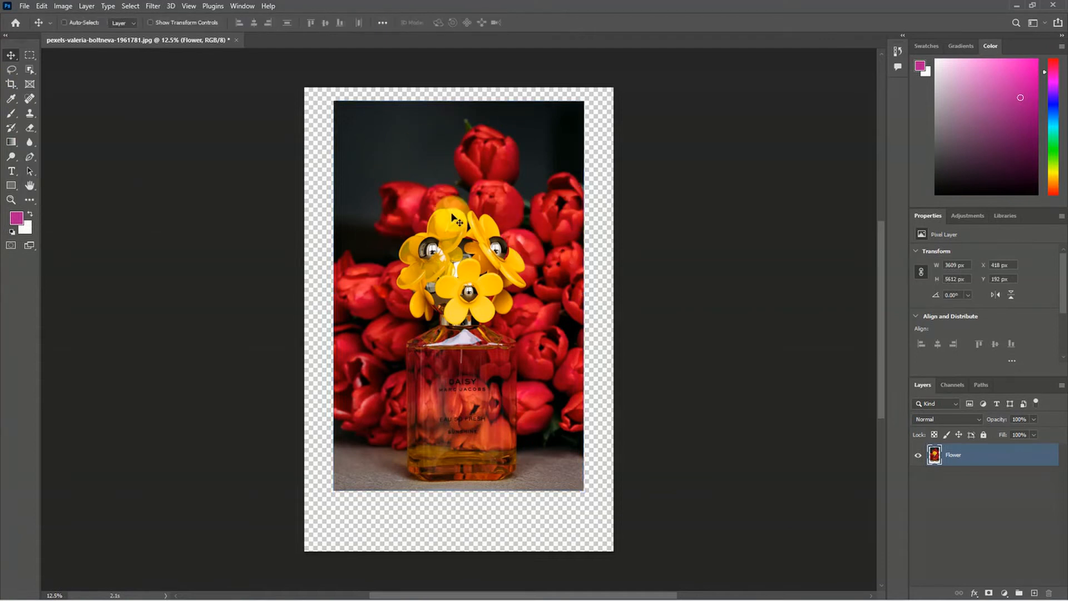
drag(449, 281, 484, 355)
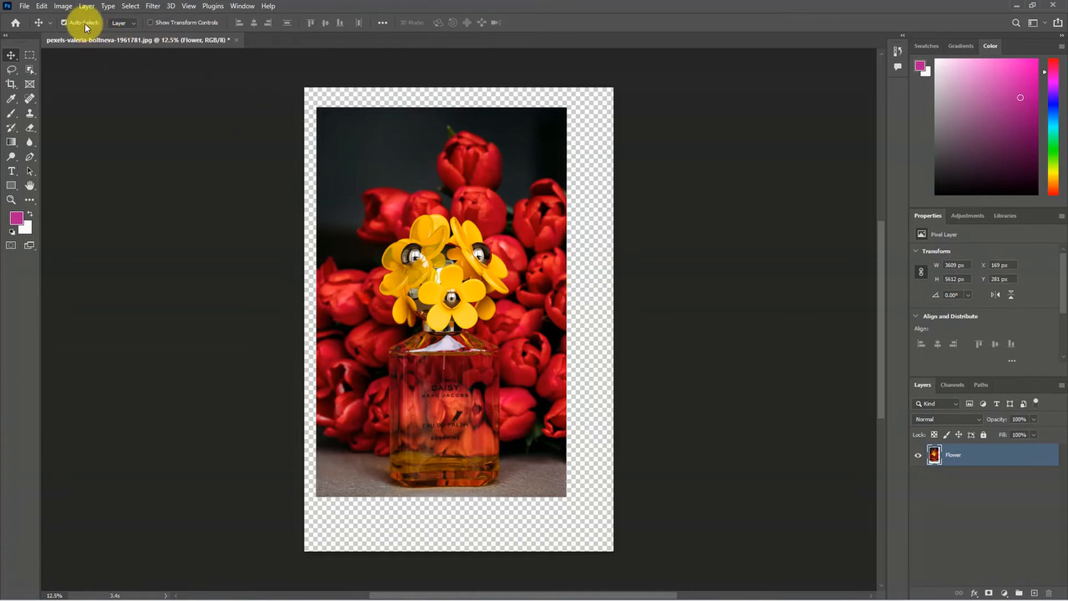
Step: Deselect the Flower layer via the empty canvas area, reselect it in the layer stack, and deselect it again
click(598, 142)
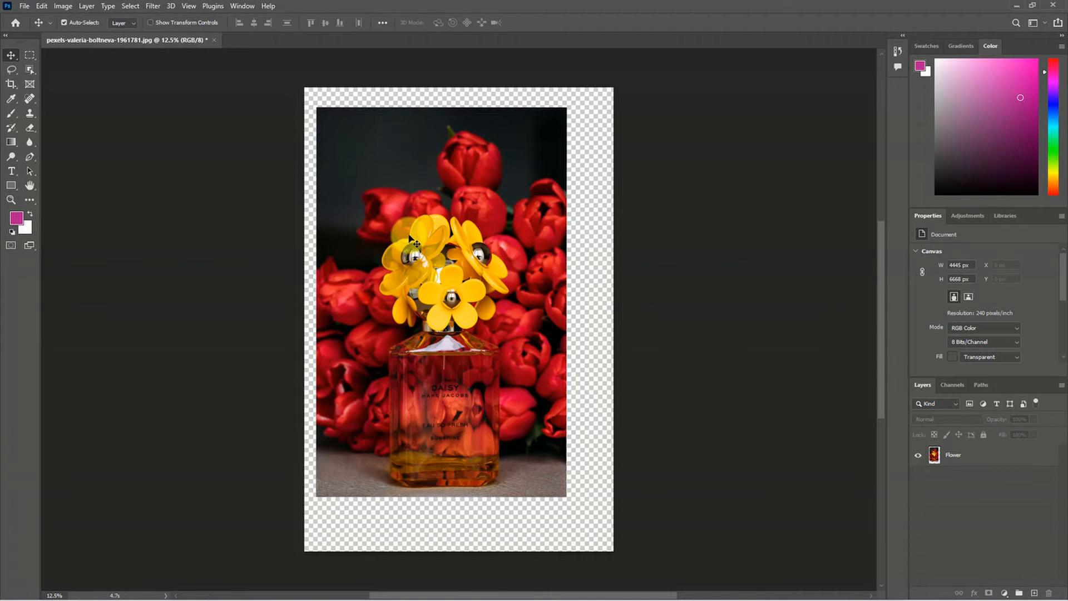
click(1004, 456)
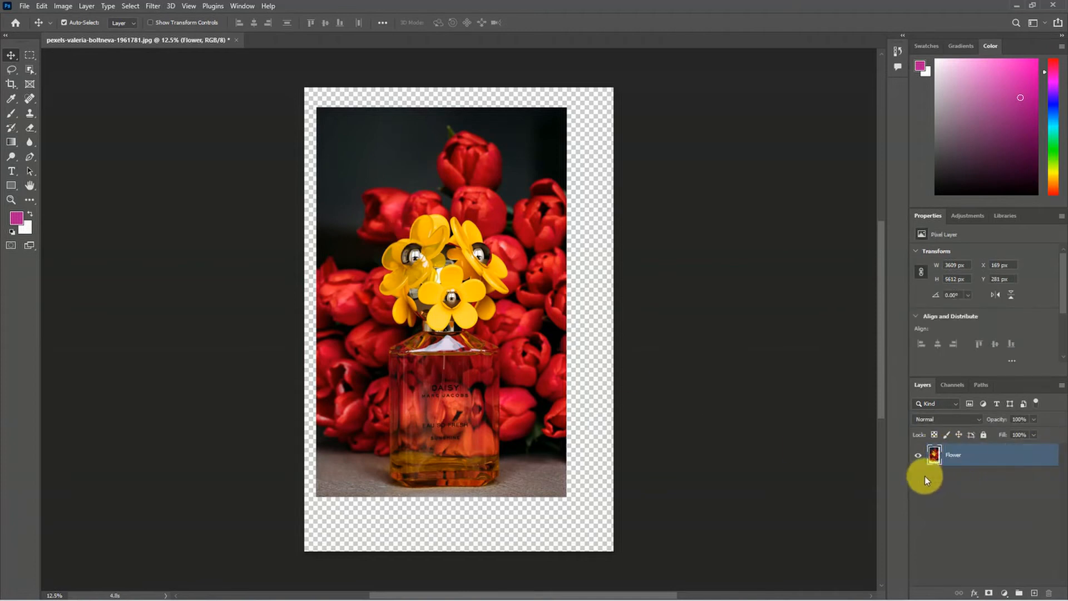
click(593, 499)
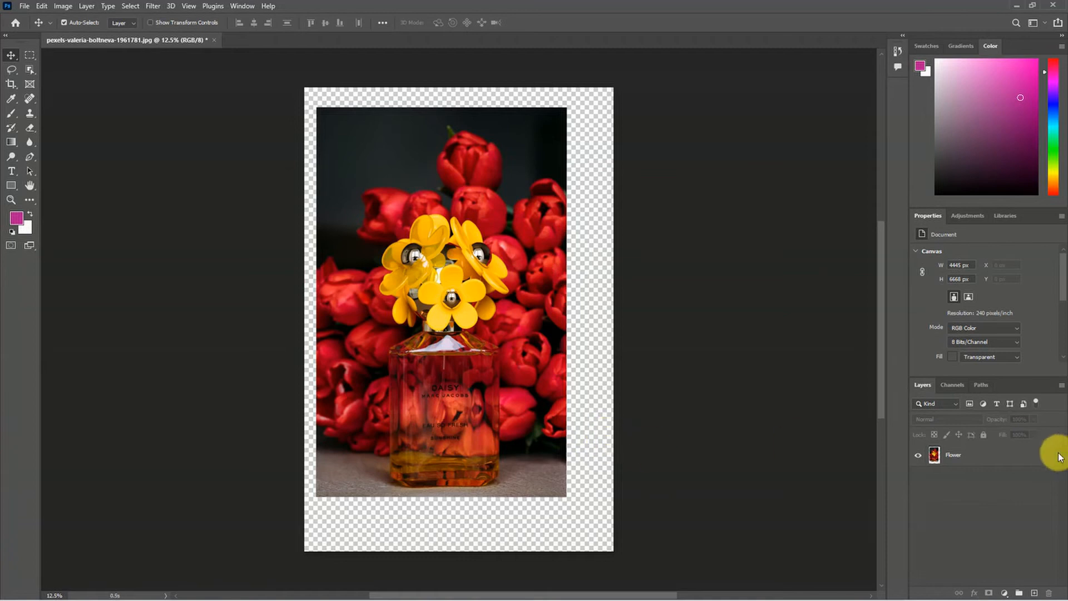
Step: Select the Flower layer via its image on the canvas and turn off Auto-Select, leaving its target at Layer
click(373, 290)
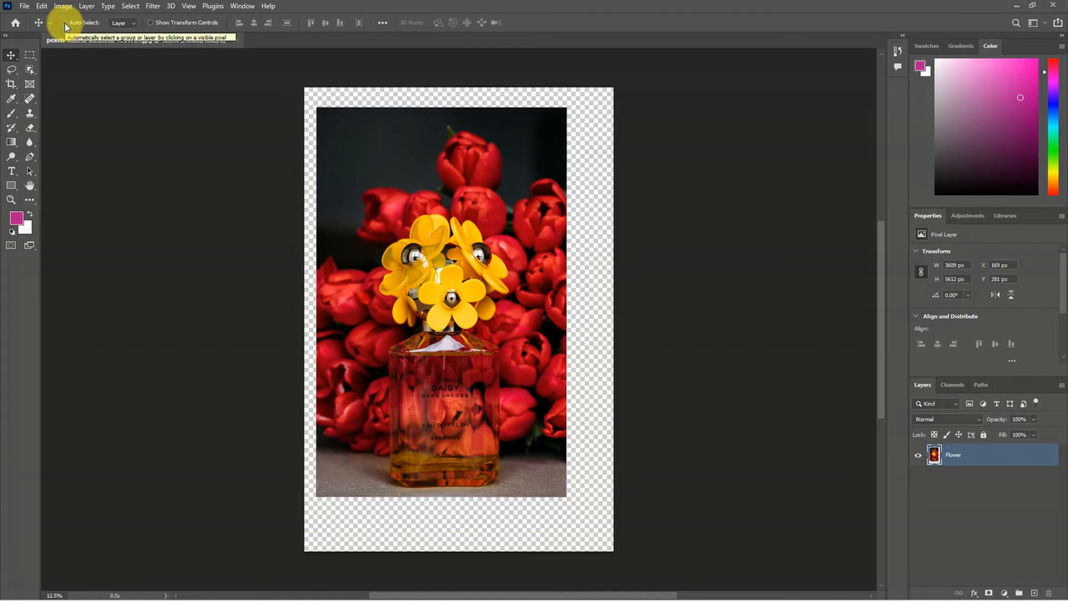
click(132, 22)
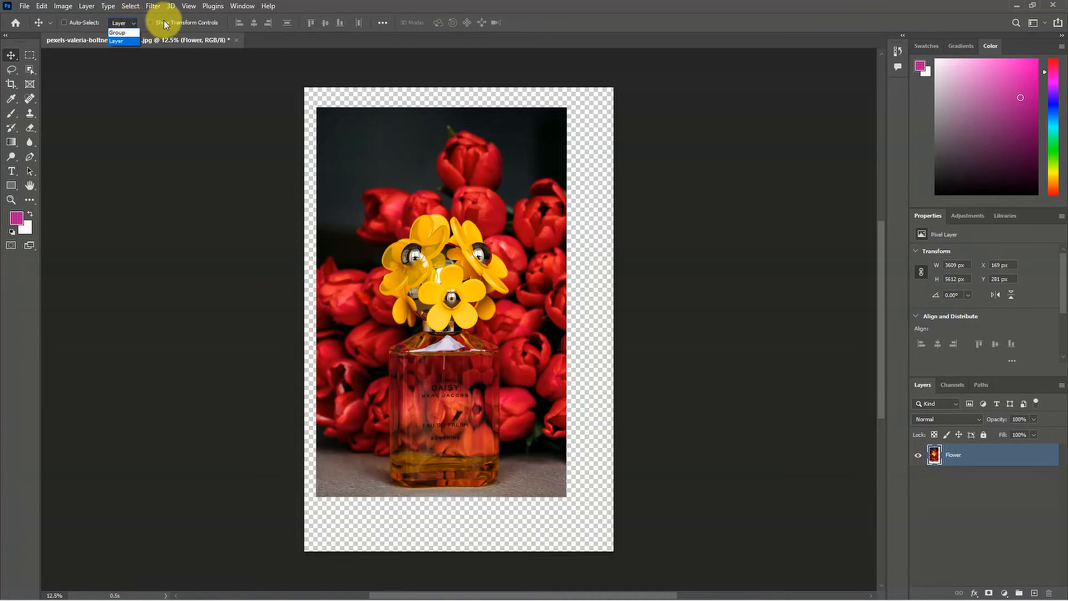
click(145, 23)
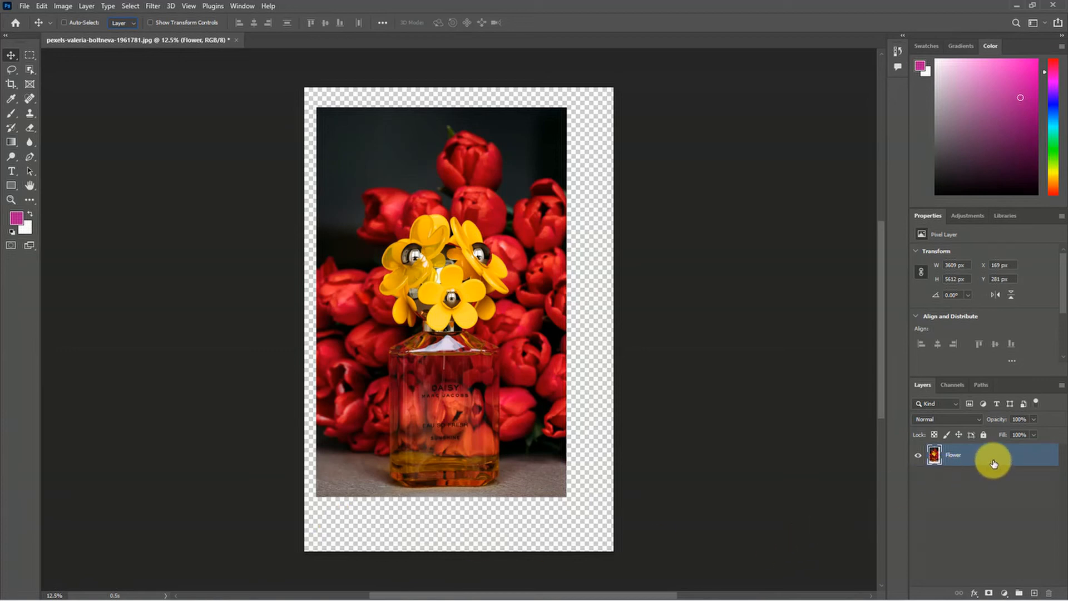
Step: Show the transform controls, scale the Flower layer to about 93%, move it to about X 544 px, Y 246 px, and apply the transform
click(175, 23)
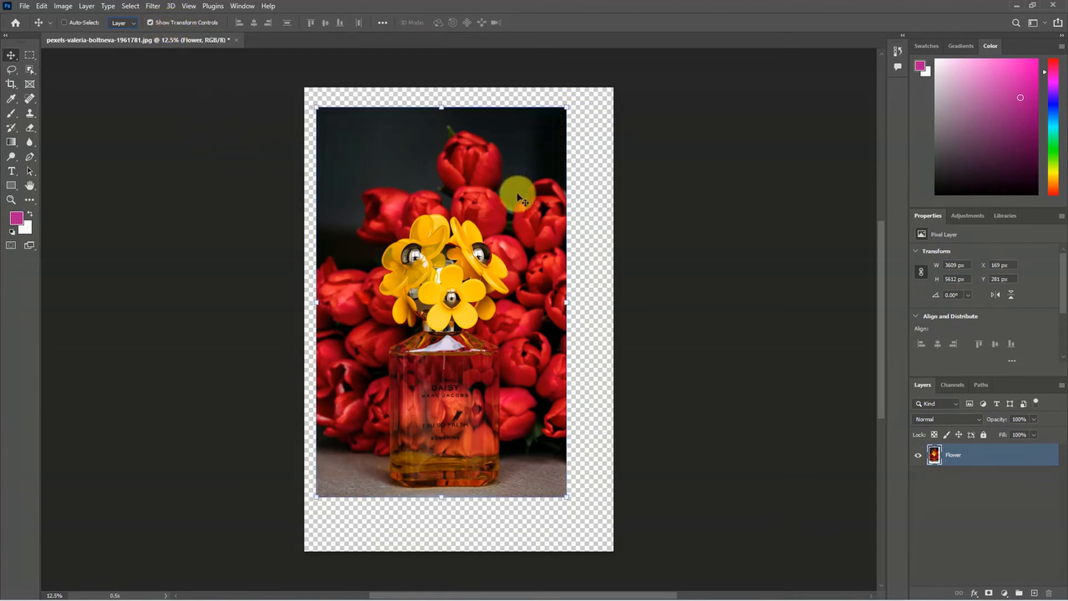
drag(566, 108, 503, 204)
drag(436, 293, 459, 193)
mouse_move(523, 412)
mouse_down()
mouse_move(568, 443)
mouse_move(517, 406)
mouse_up()
drag(454, 435, 453, 451)
drag(458, 364, 457, 371)
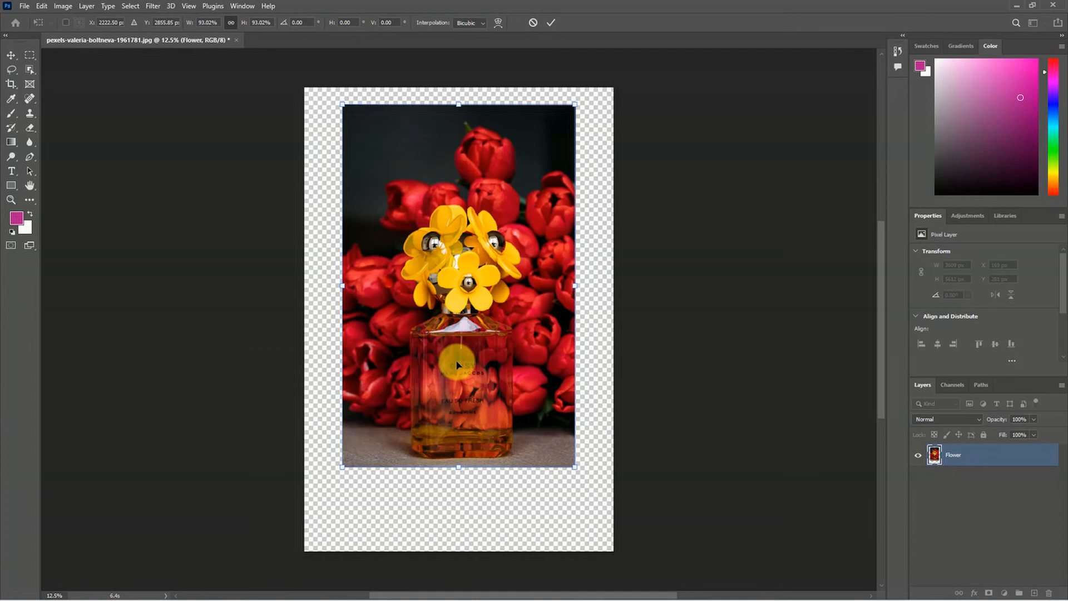
key(Return)
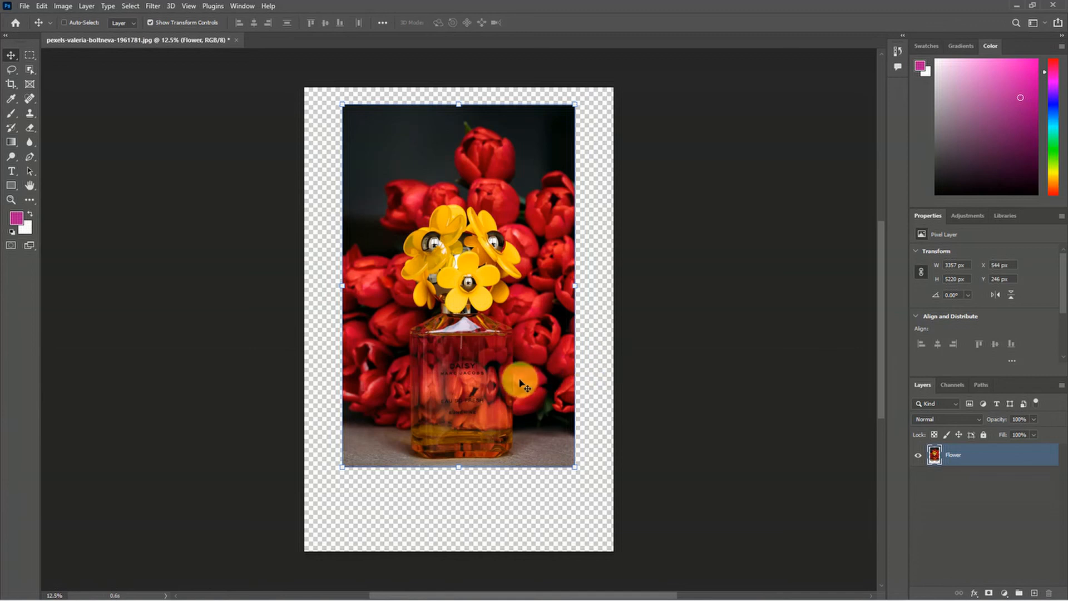
Step: Hide the Move tool's transform controls, bring up the Free Transform box on the Flower layer instead, and close it without changes
click(150, 23)
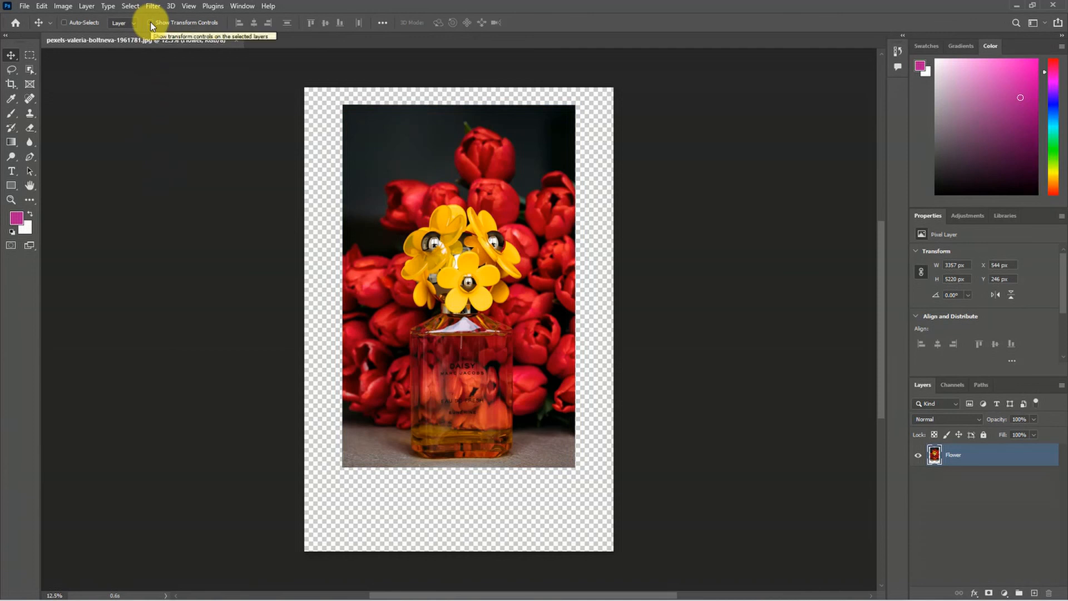
key(ctrl+t)
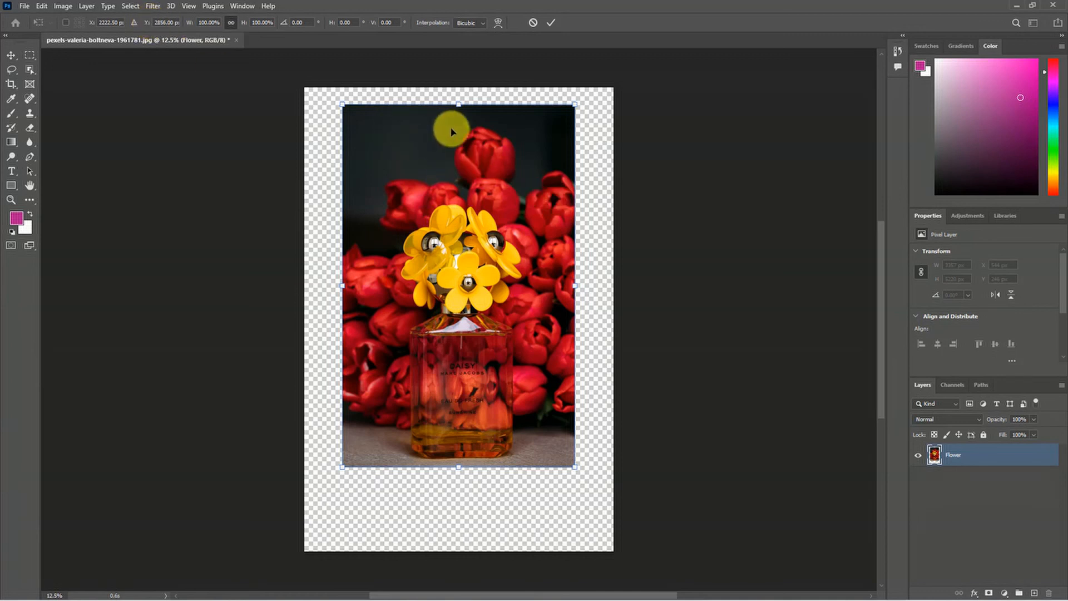
key(Return)
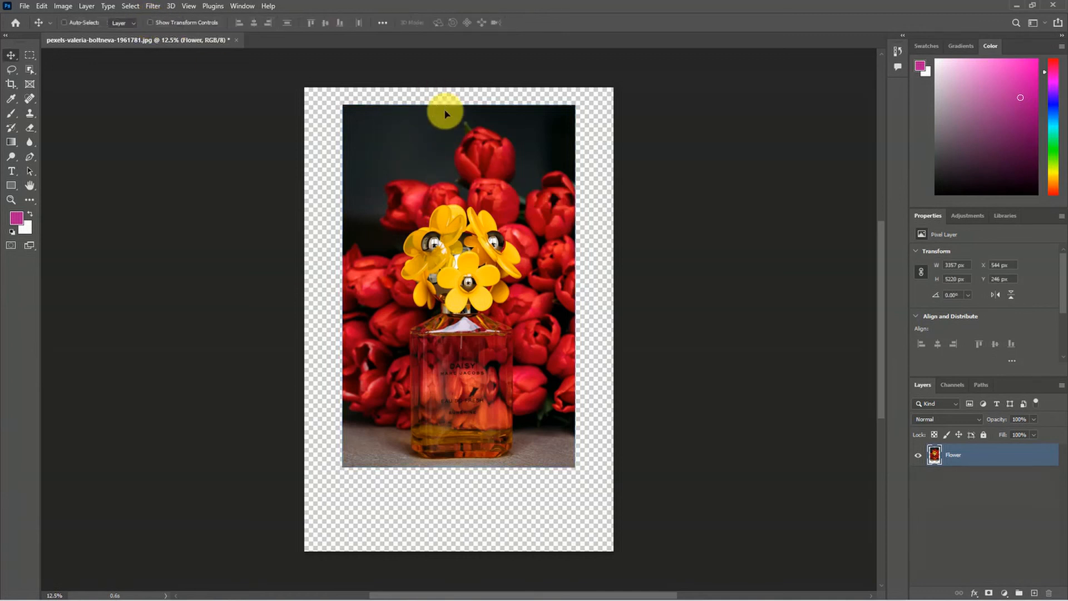